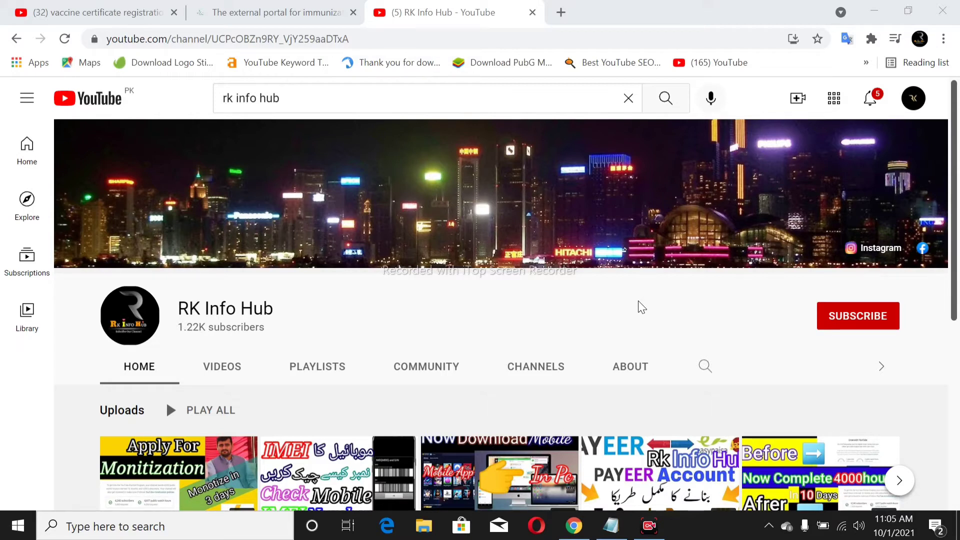
Step: Subscribe to the RK Info Hub channel and set its notification bell to All
left_click(844, 319)
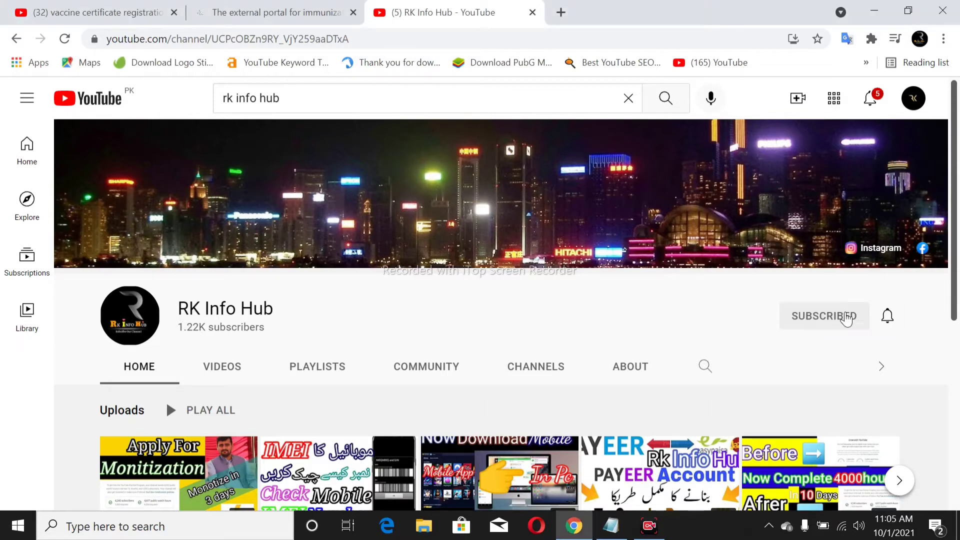
left_click(882, 317)
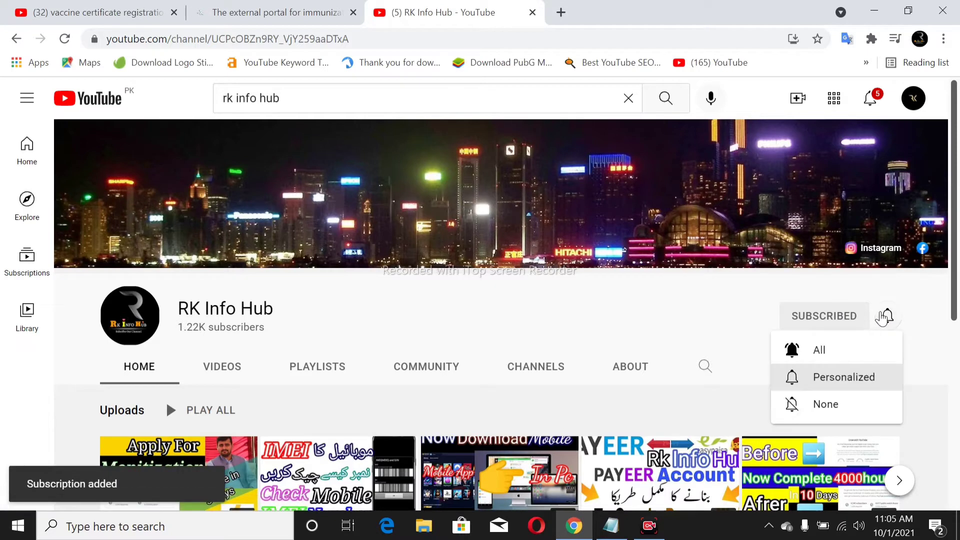
left_click(856, 351)
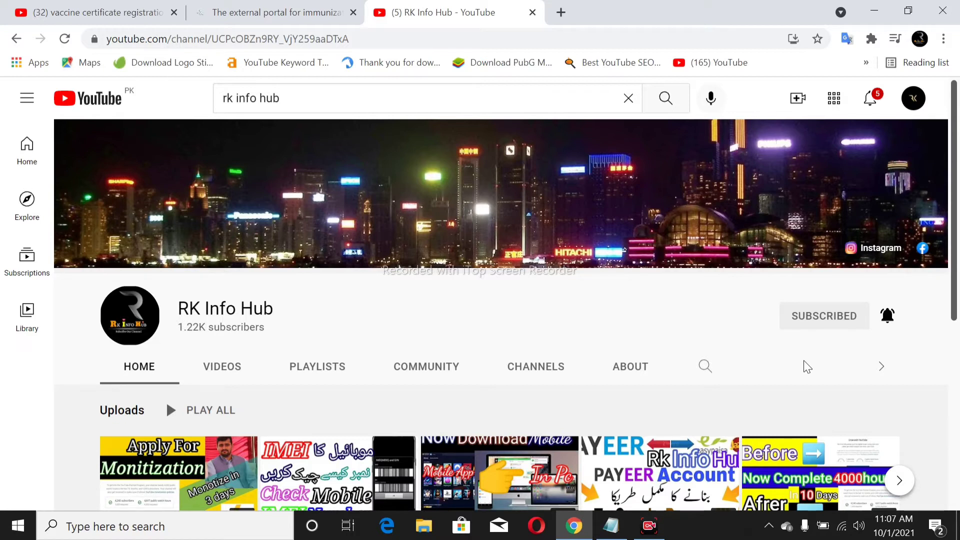
Step: Switch to the immunization portal and scroll through the instructions page
key("ctrl+shift+Tab")
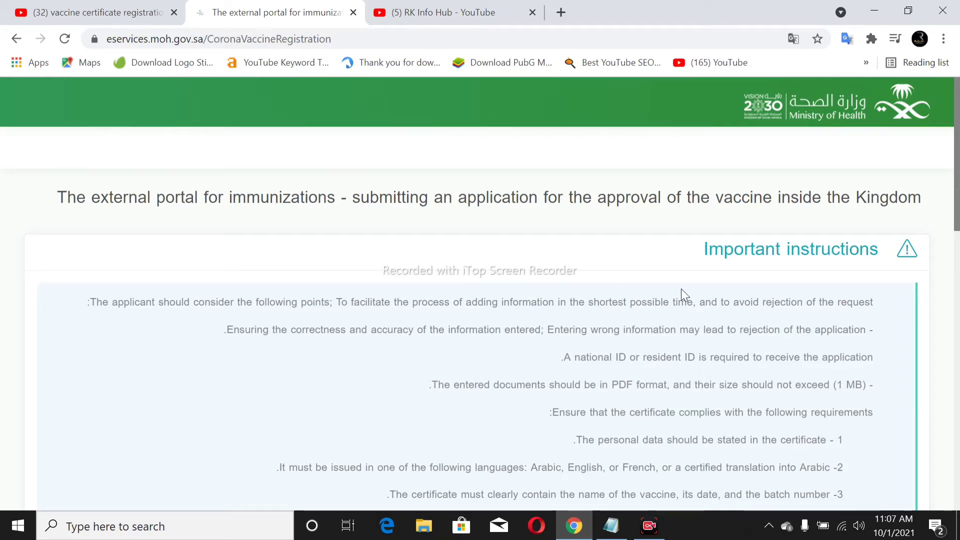
scroll(687, 291, "down", 3)
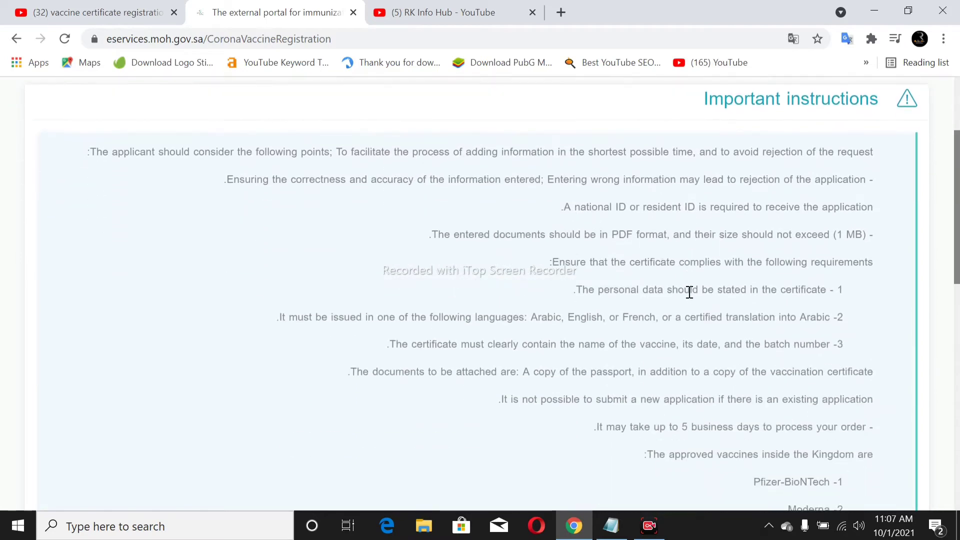
scroll(689, 292, "down", 2)
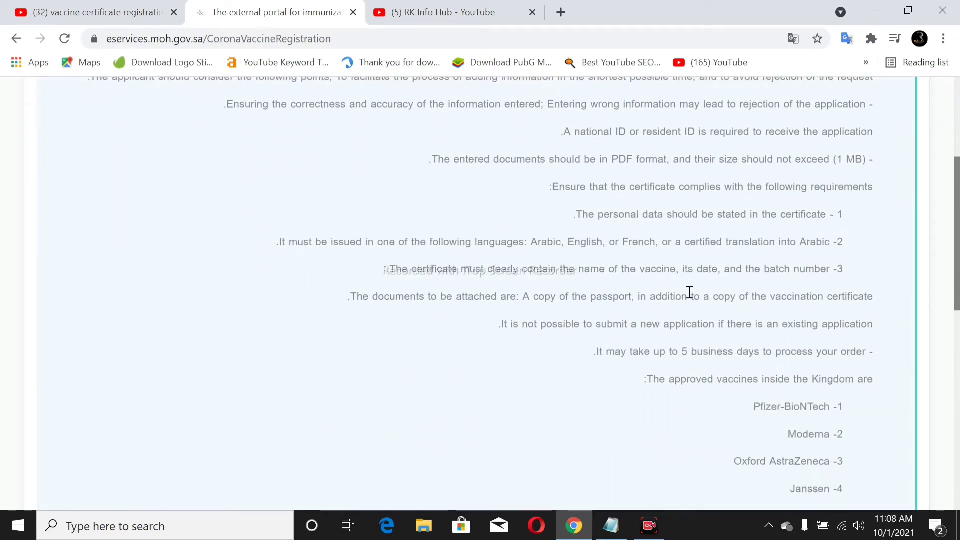
scroll(688, 292, "down", 3)
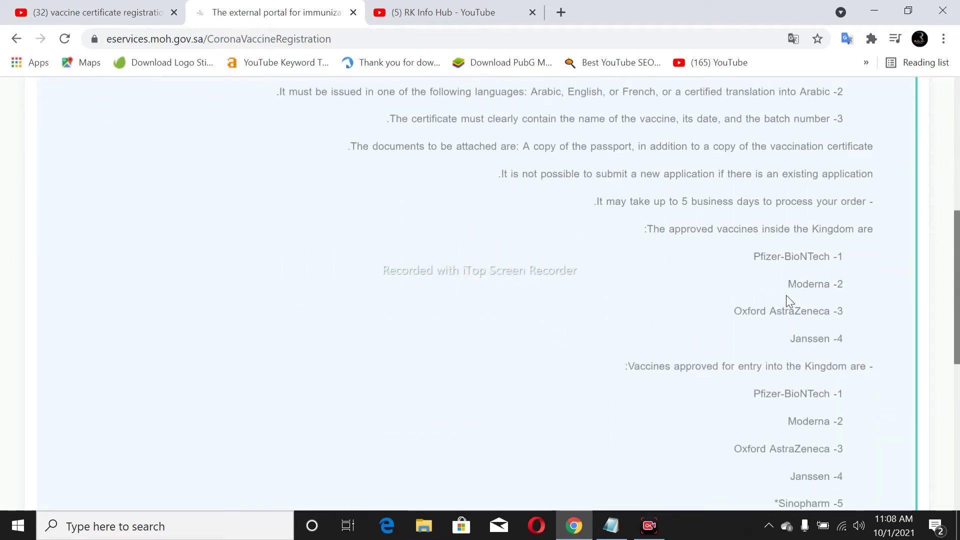
scroll(780, 302, "down", 3)
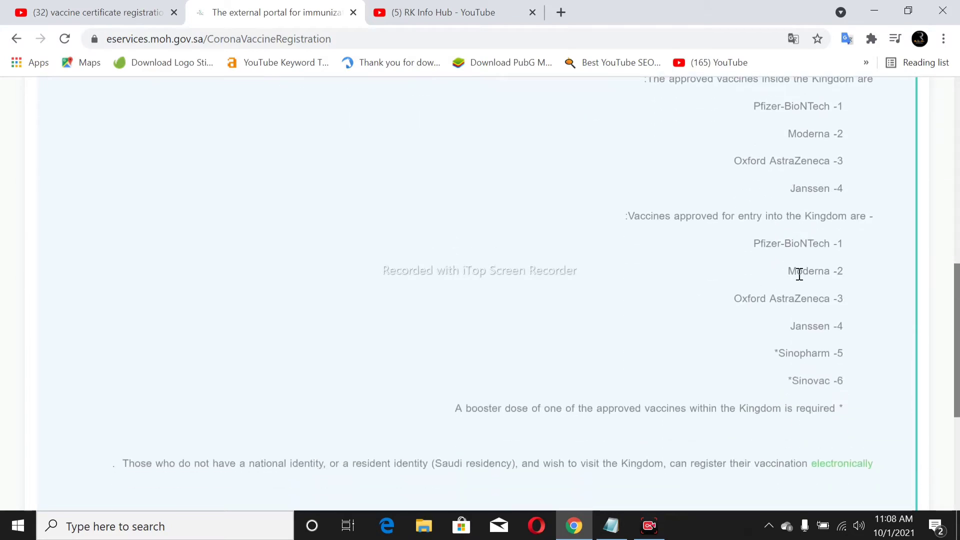
scroll(794, 306, "down", 2)
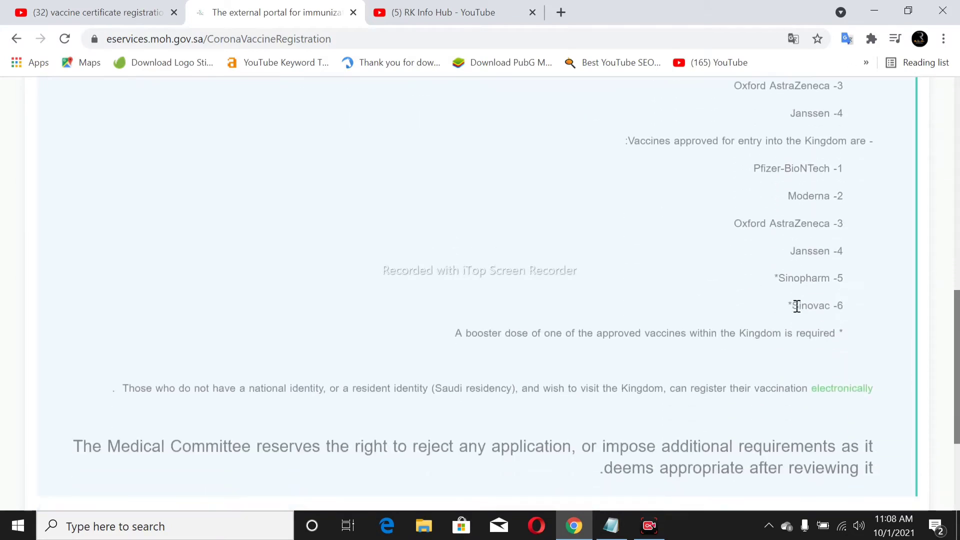
scroll(795, 306, "up", 10)
scroll(777, 317, "down", 8)
scroll(777, 316, "up", 9)
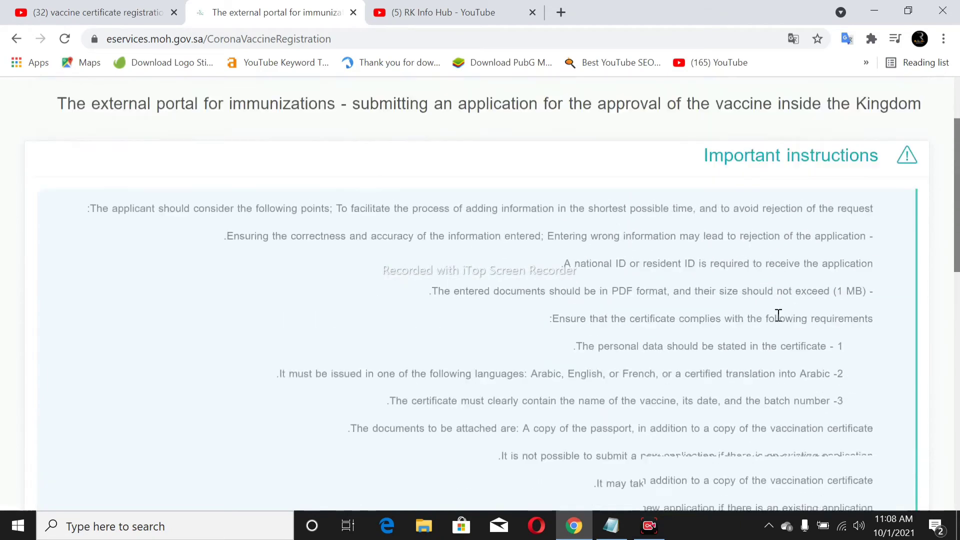
scroll(777, 315, "down", 14)
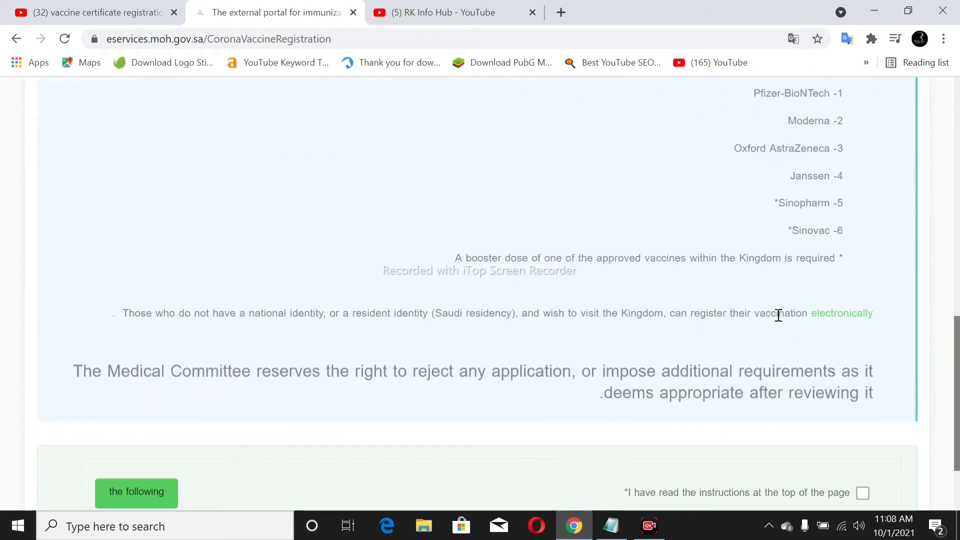
scroll(778, 315, "down", 2)
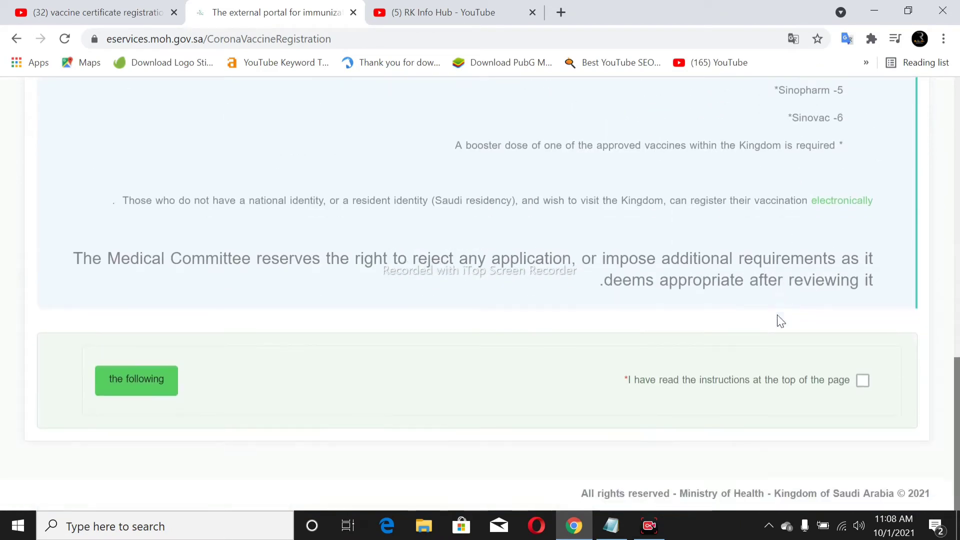
Step: Tick the 'I have read the instructions' box and continue to the application
left_click(863, 382)
left_click(147, 396)
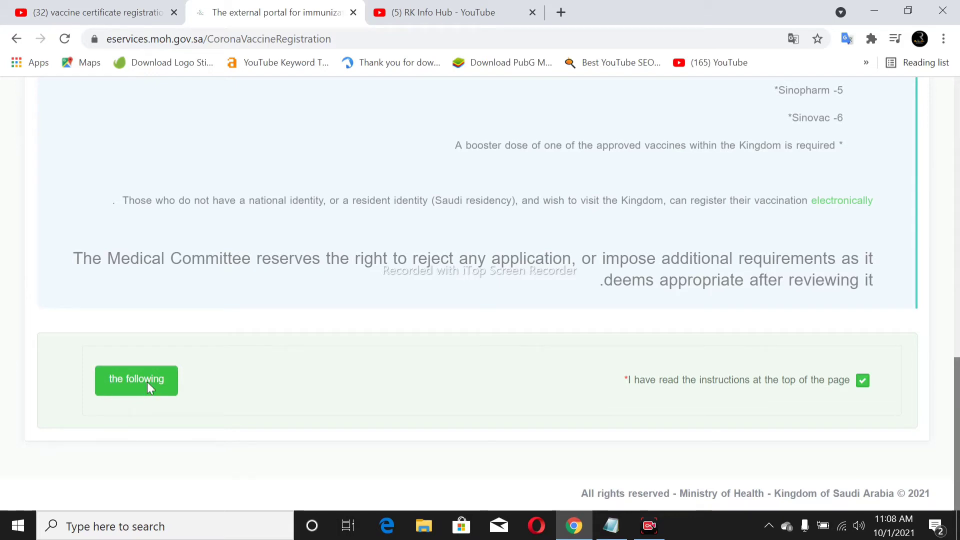
left_click(148, 389)
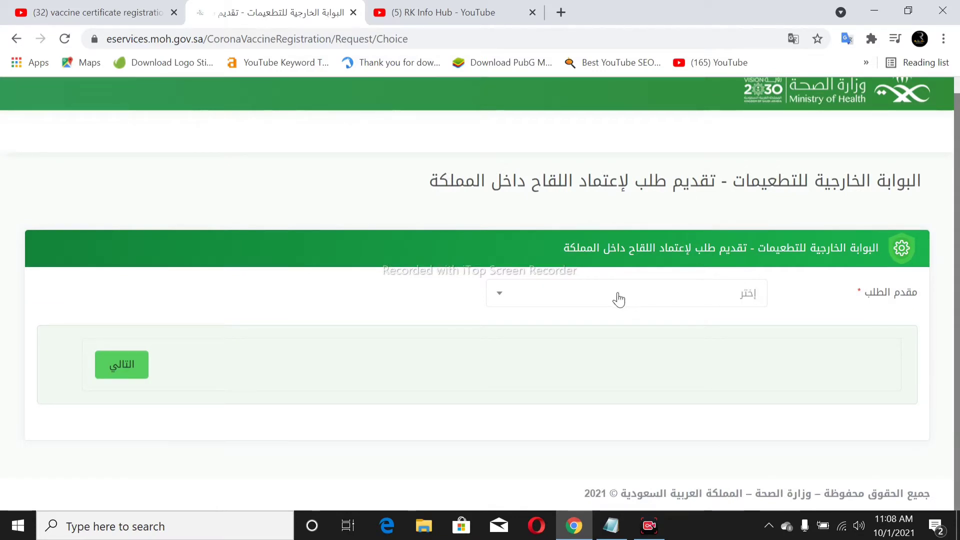
Step: Choose resident (مقيم) as the applicant type and continue to the residency form
left_click(505, 299)
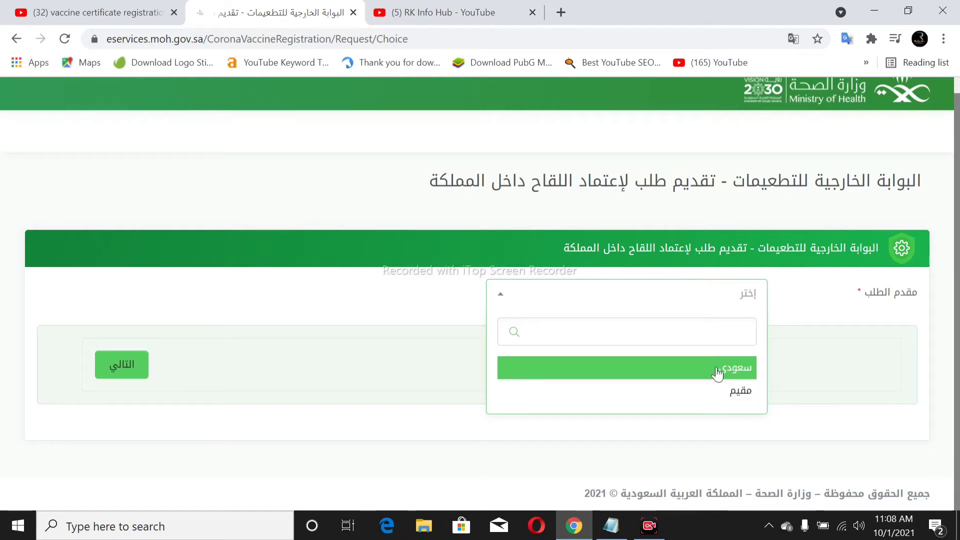
left_click(730, 403)
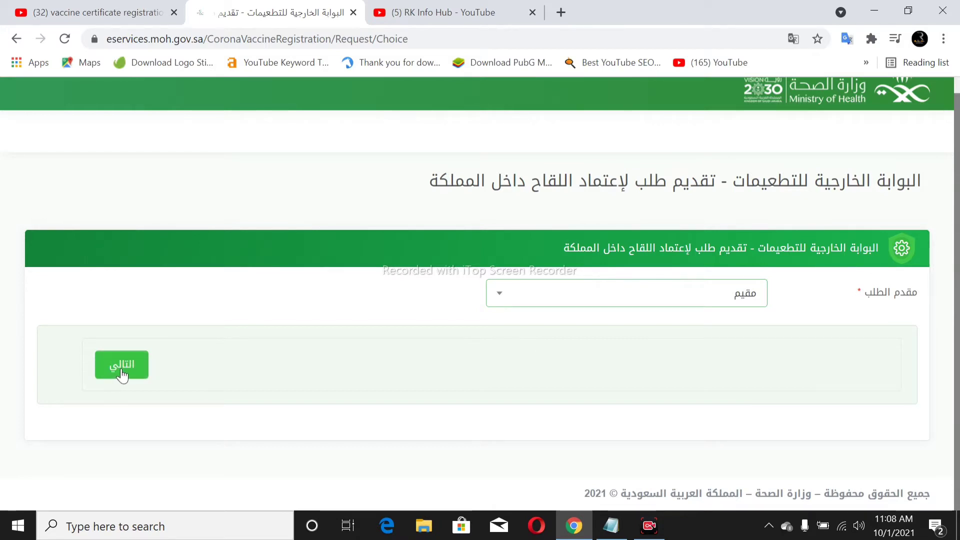
left_click(121, 375)
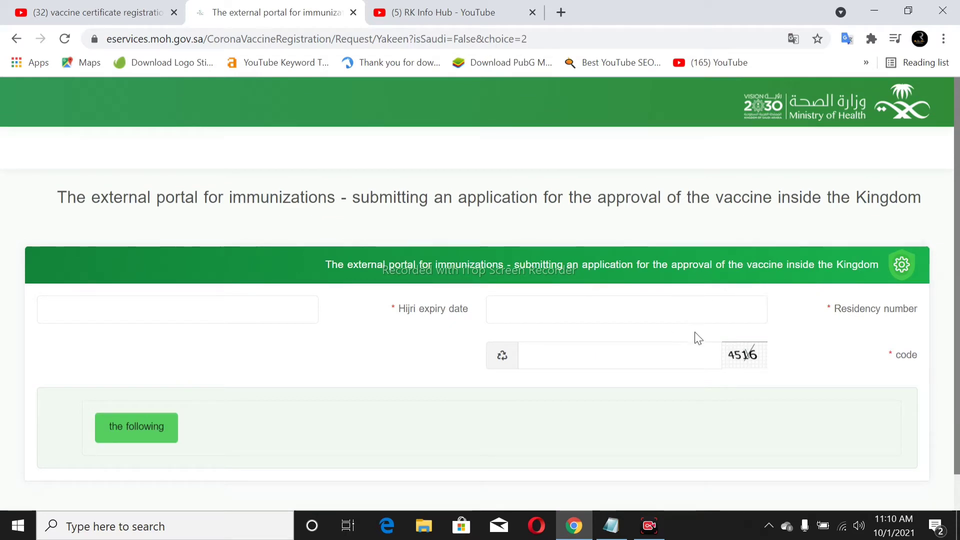
Step: Enter the residency number, Hijri expiry date 20-06-1444 and the captcha code, then submit
left_click(668, 309)
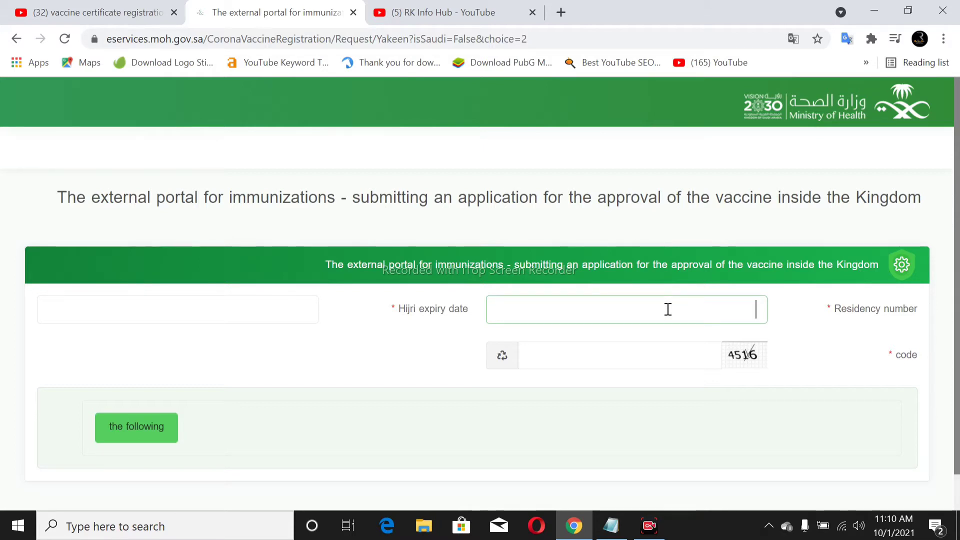
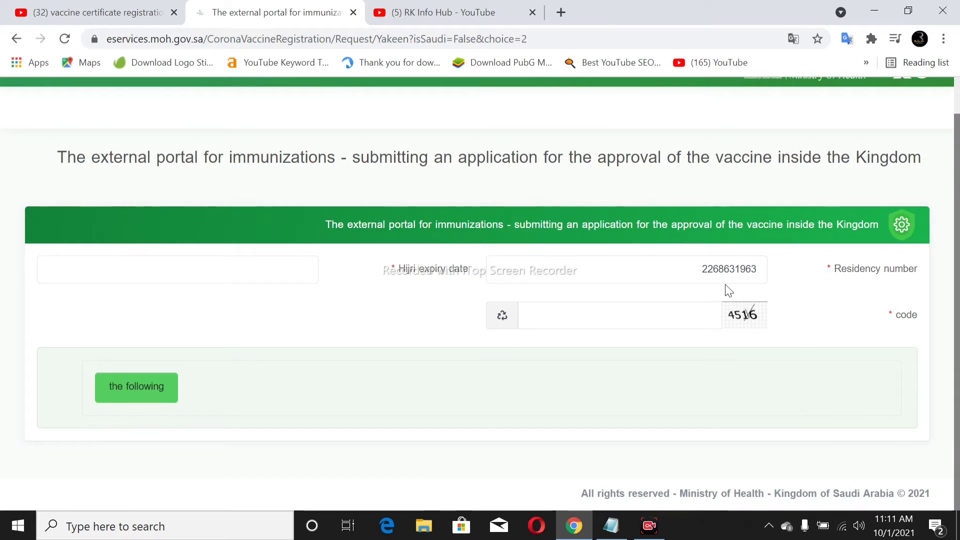
left_click(299, 274)
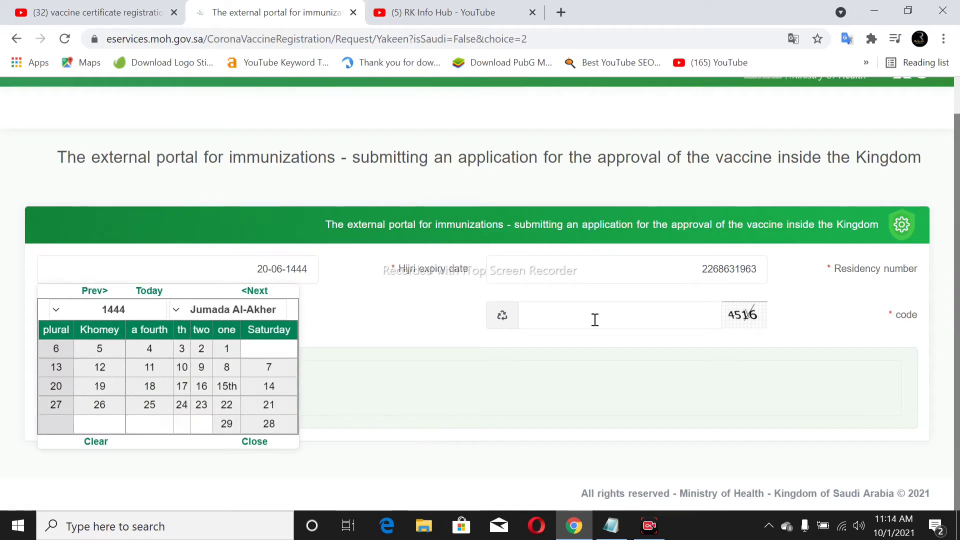
left_click(594, 318)
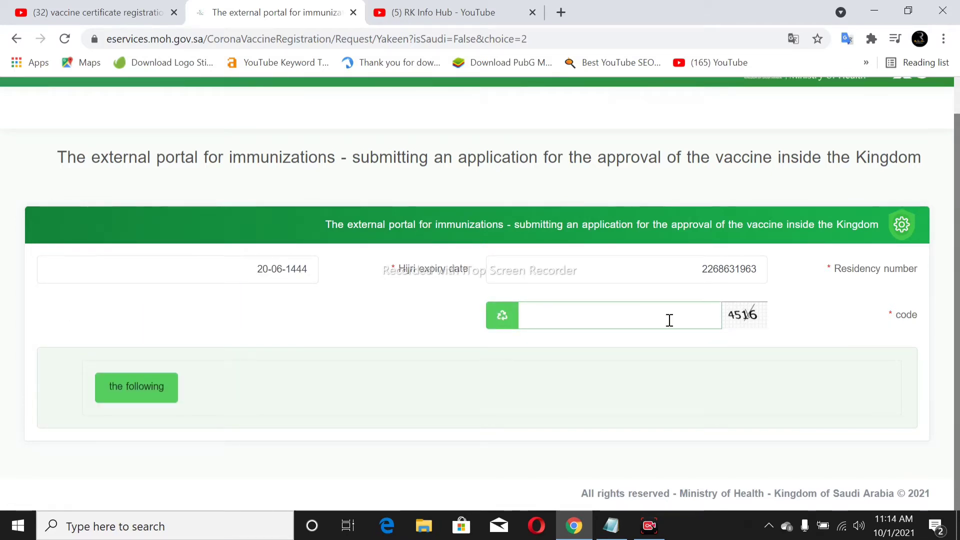
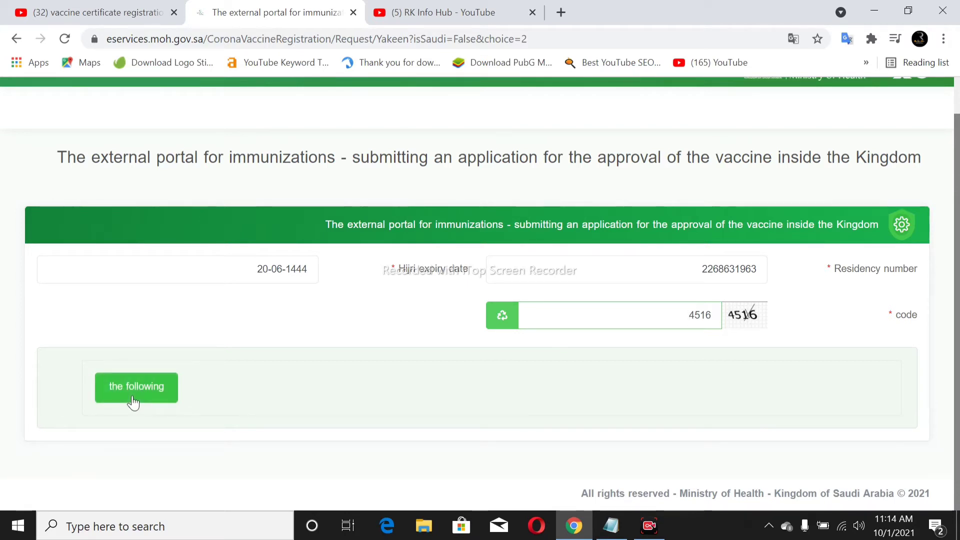
left_click(133, 400)
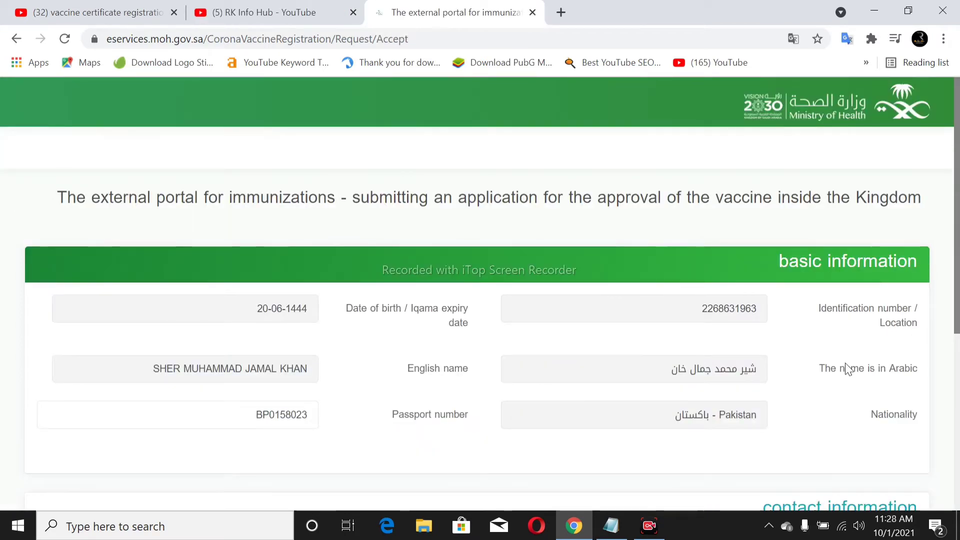
Step: Paste the contact's e-mail address into both the Email and confirmation fields
scroll(847, 369, "down", 2)
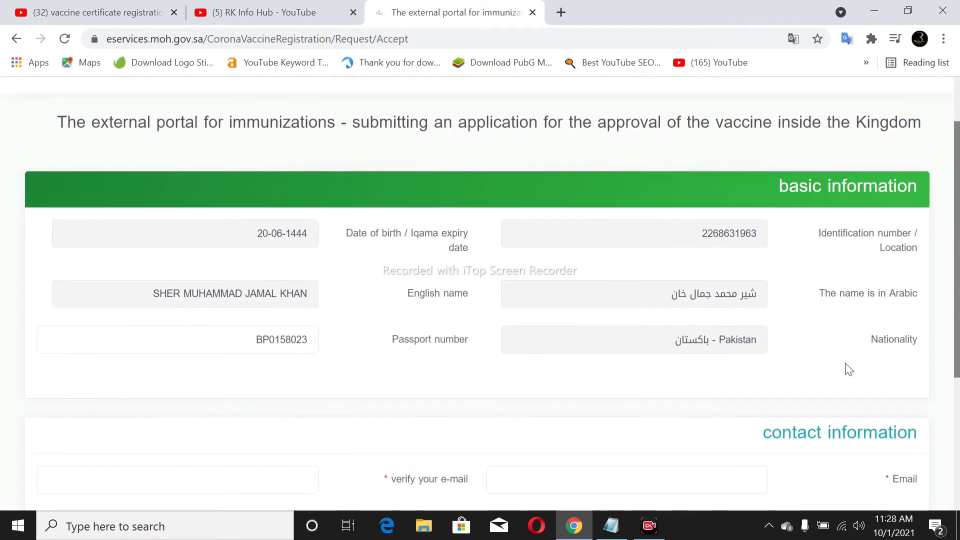
scroll(848, 369, "down", 5)
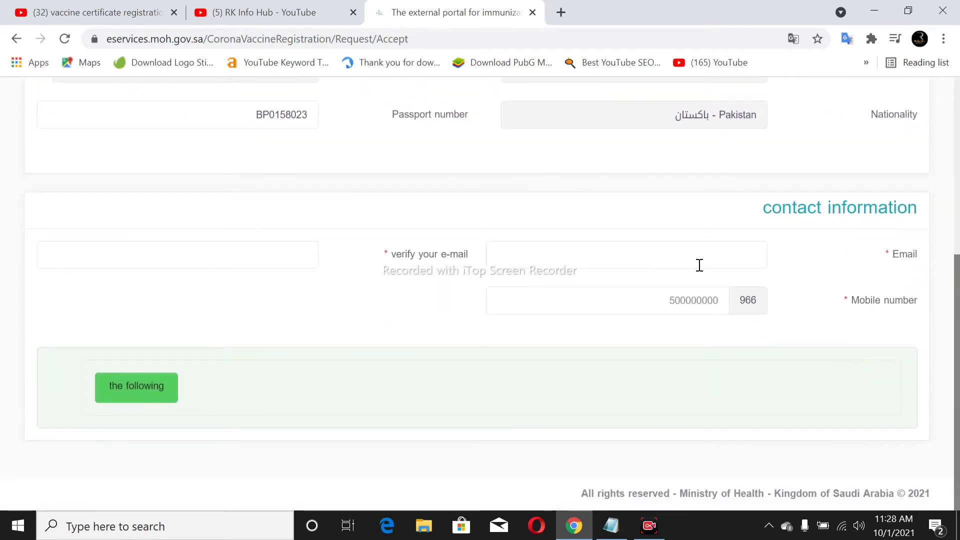
left_click(700, 251)
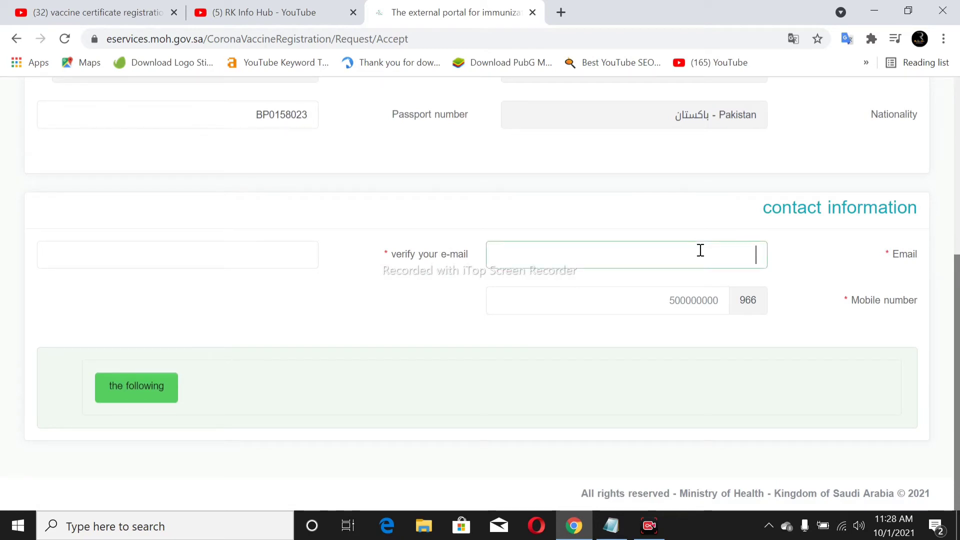
key("ctrl+v")
left_click(298, 252)
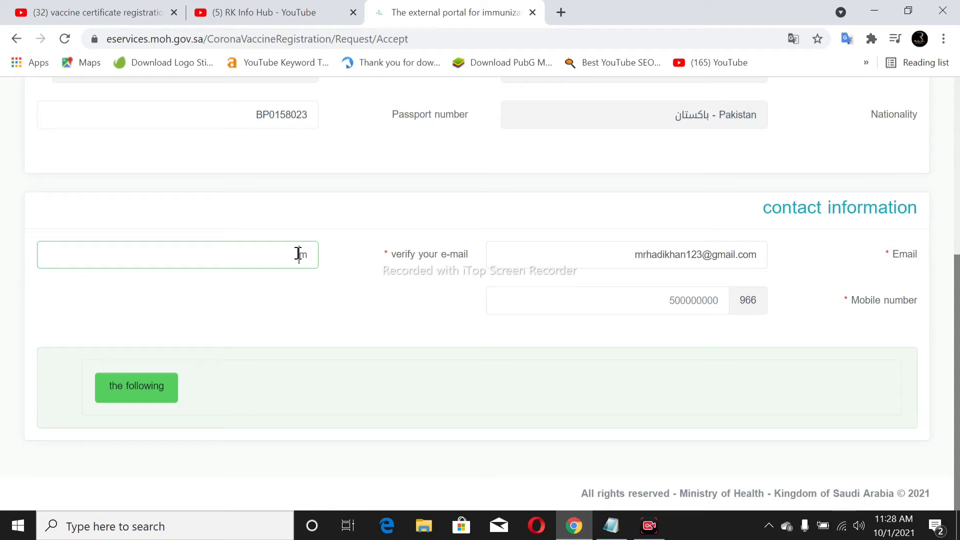
key("ctrl+v")
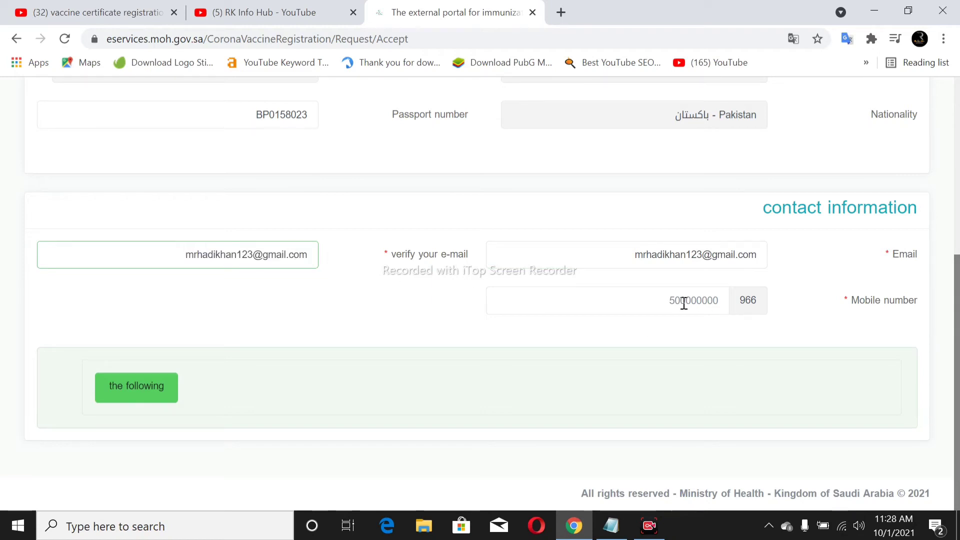
Step: Fill in the mobile number and continue to request the activation code
left_click(684, 303)
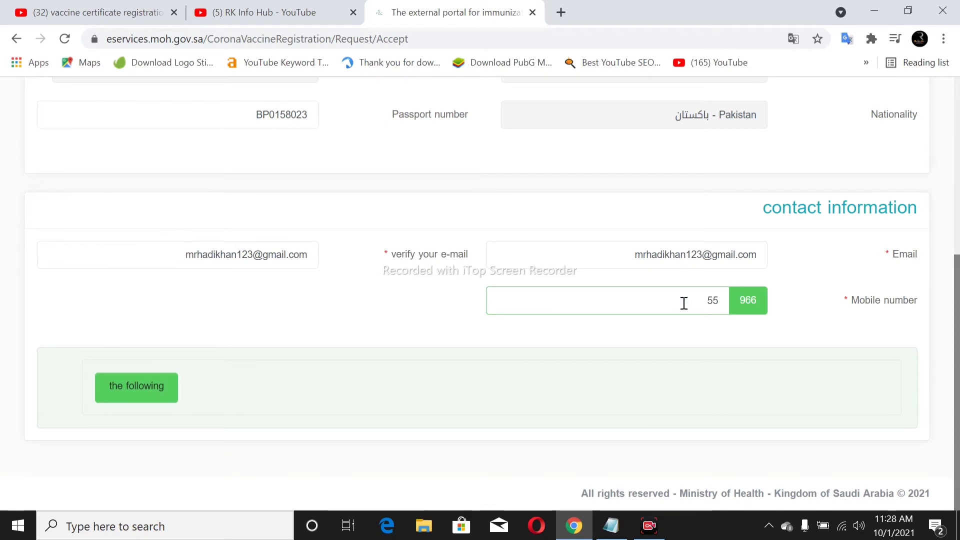
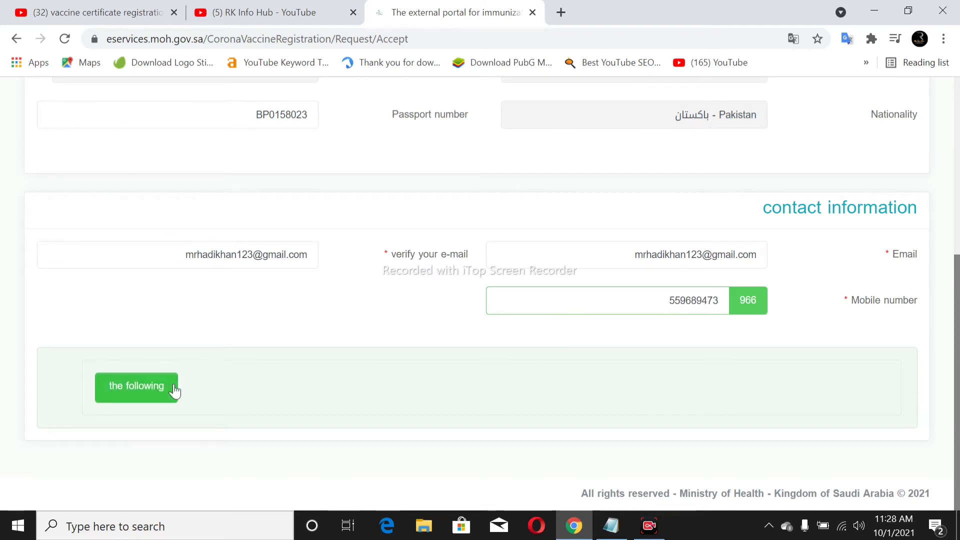
left_click(149, 394)
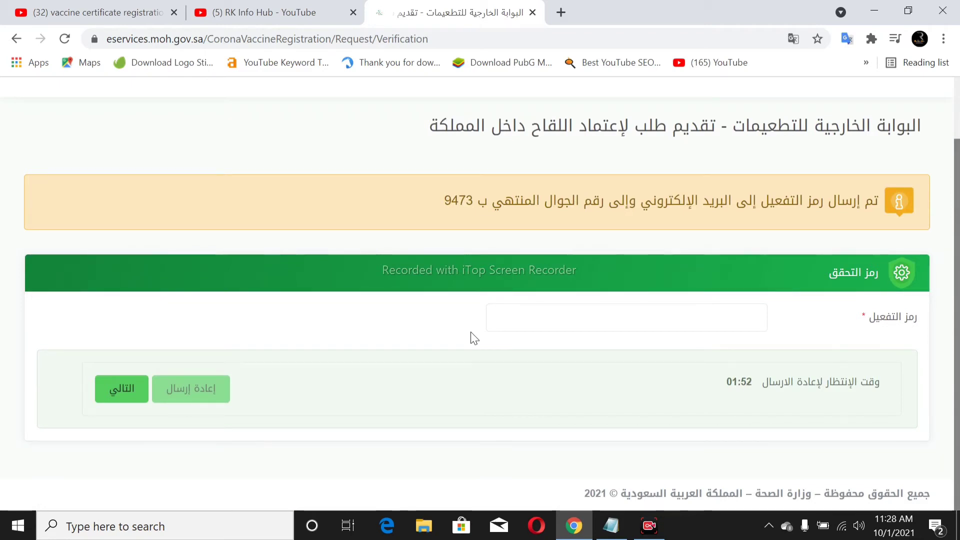
Step: Enter the received activation code and continue to the vaccine-approval application form
left_click(598, 326)
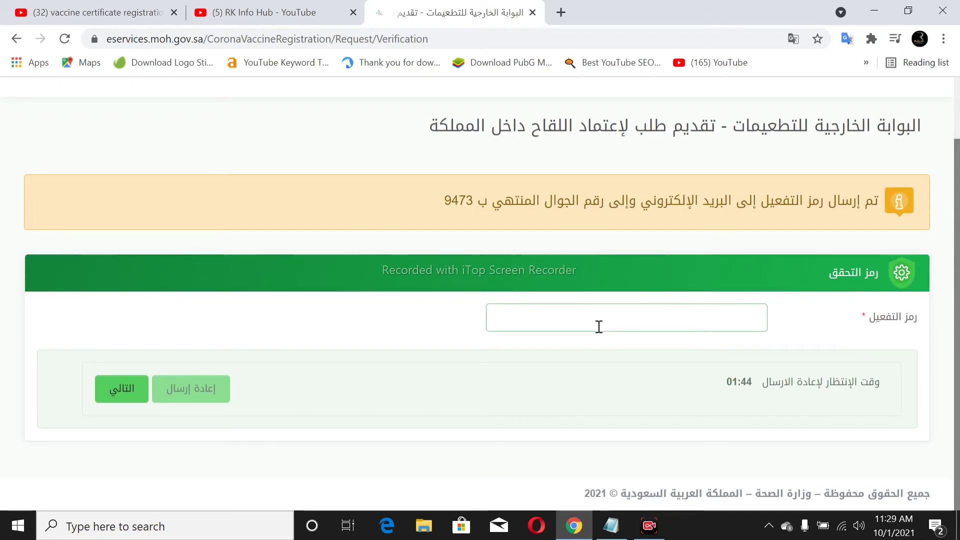
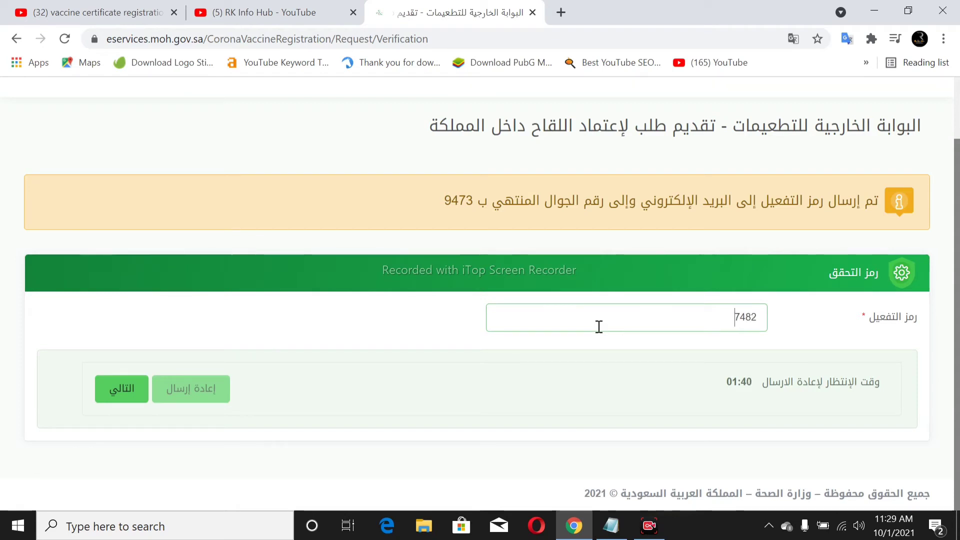
left_click(131, 389)
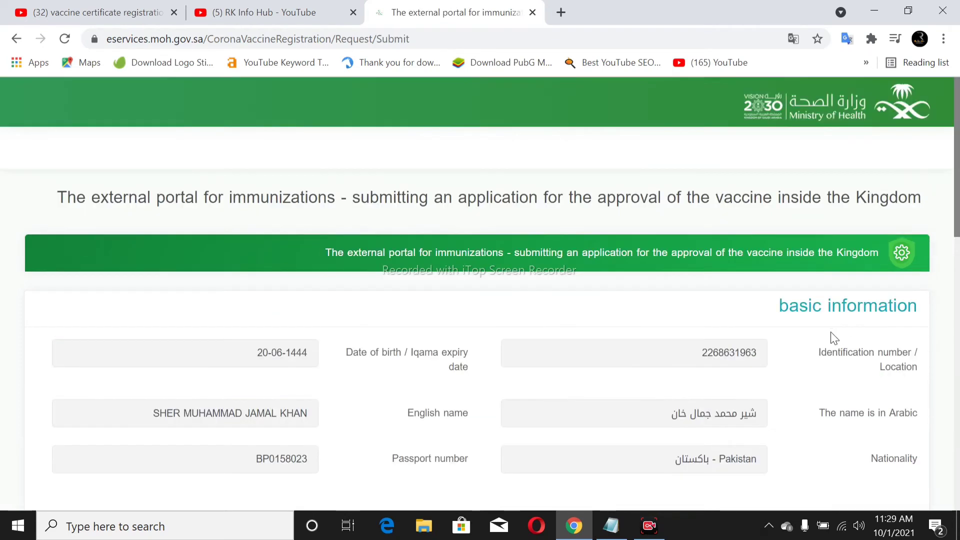
Step: Select Sinovac - 2 doses as the vaccine type and start picking the first dose date
scroll(868, 326, "down", 5)
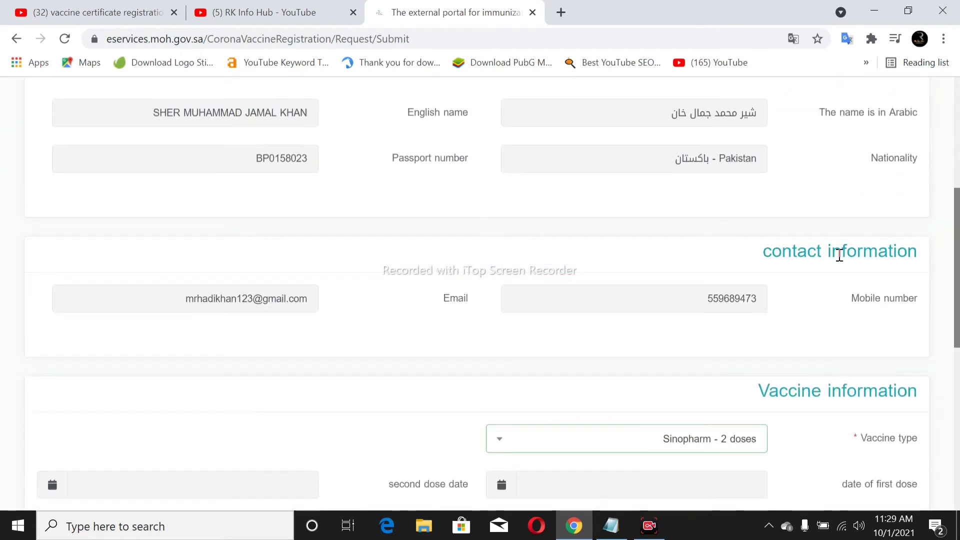
scroll(853, 323, "down", 3)
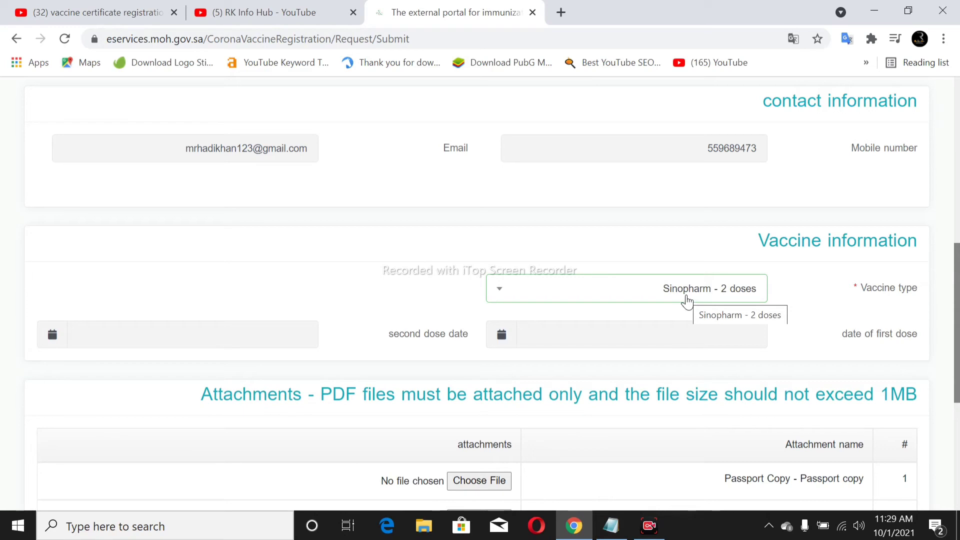
left_click(500, 288)
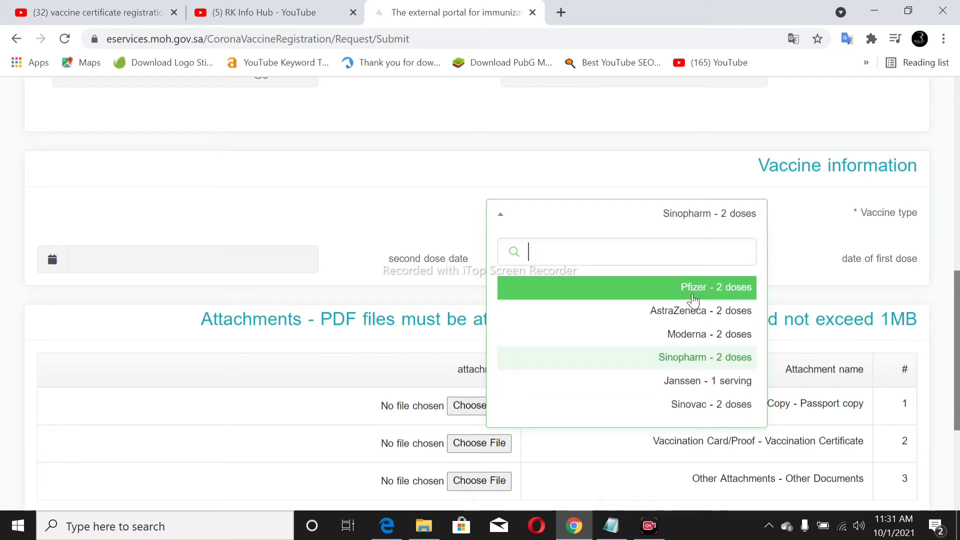
left_click(690, 409)
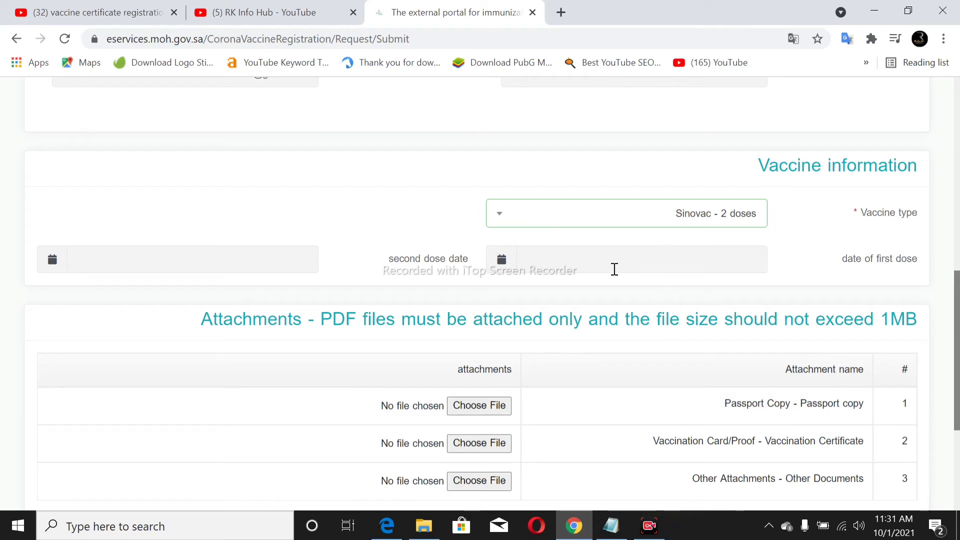
left_click(585, 263)
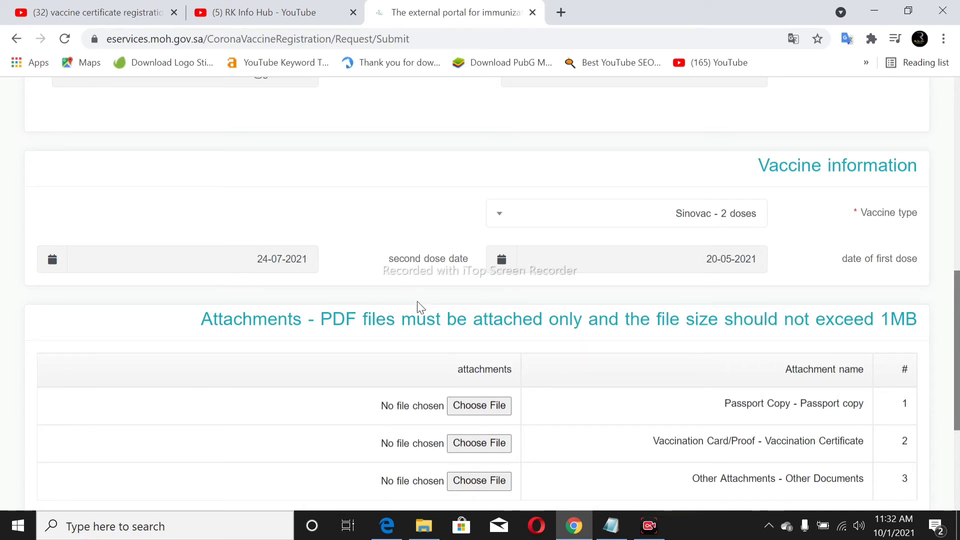
Step: Attach Passport.pdf, Certificate.pdf and Iqama.pdf to the passport, vaccination certificate and other-documents rows
scroll(460, 303, "down", 3)
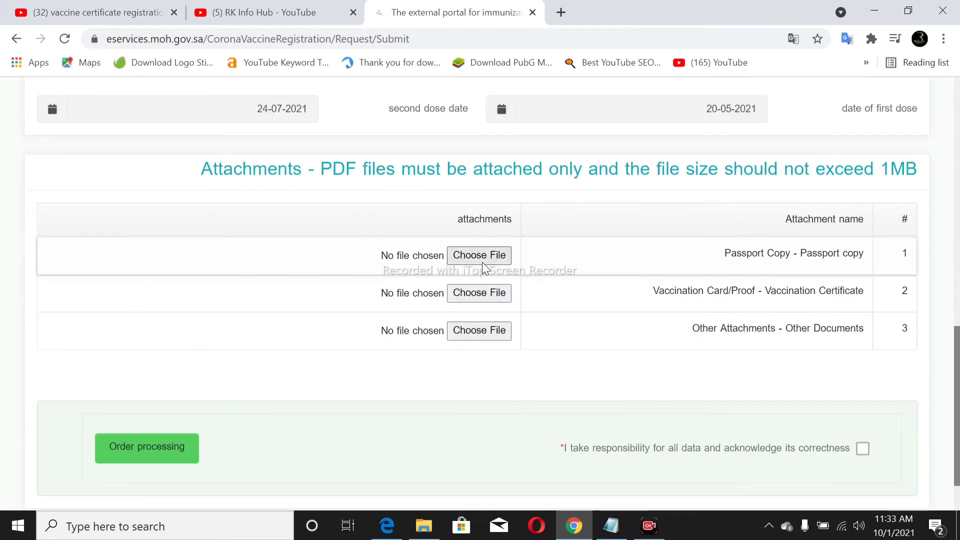
scroll(489, 253, "up", 2)
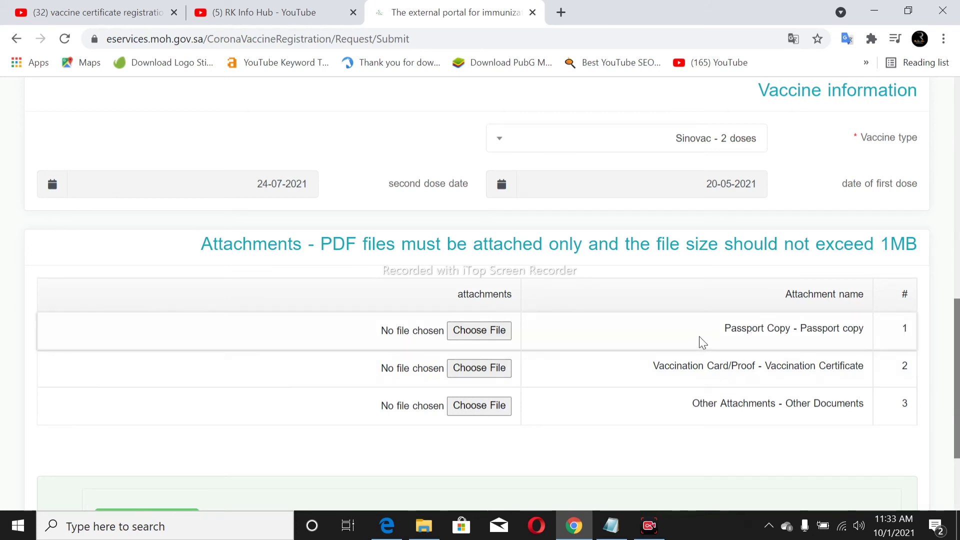
left_click(465, 334)
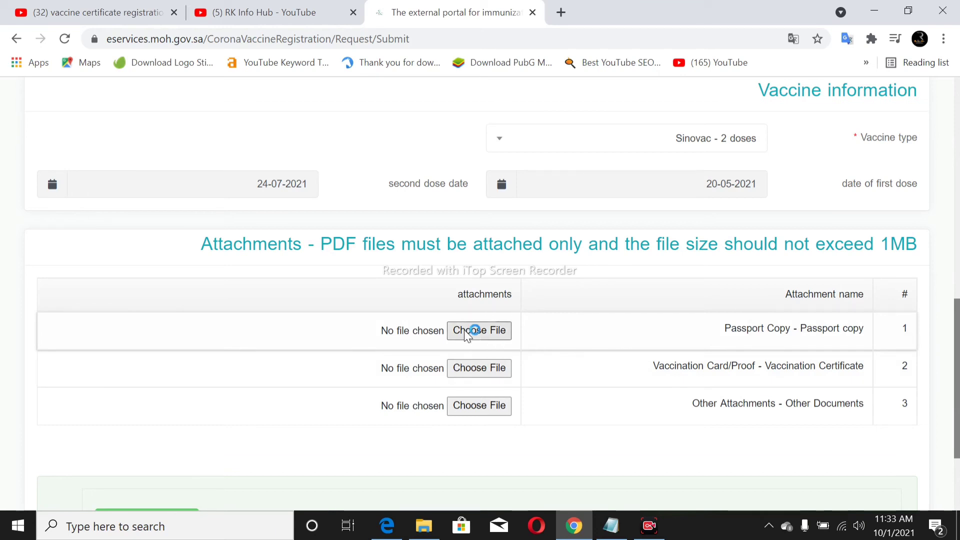
left_click(208, 144)
double_click(205, 142)
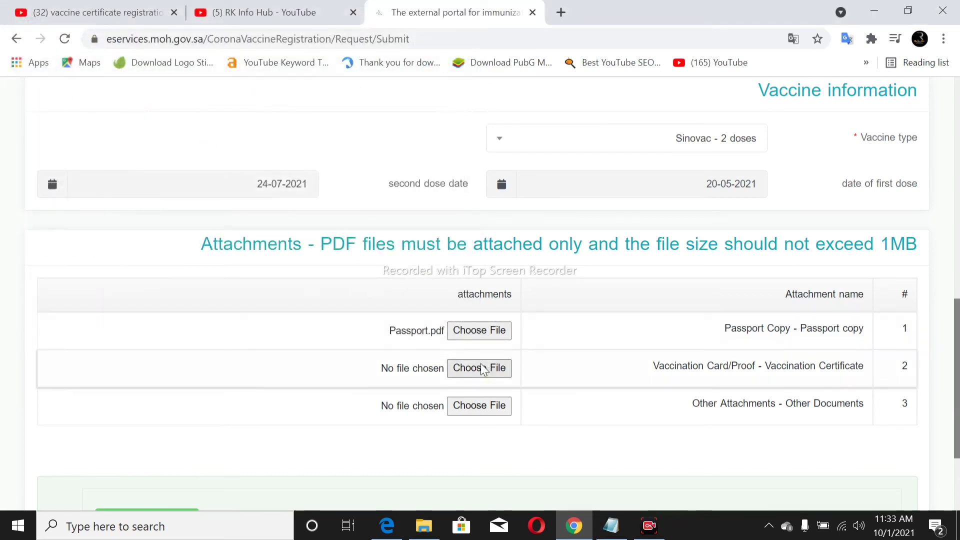
scroll(478, 369, "down", 2)
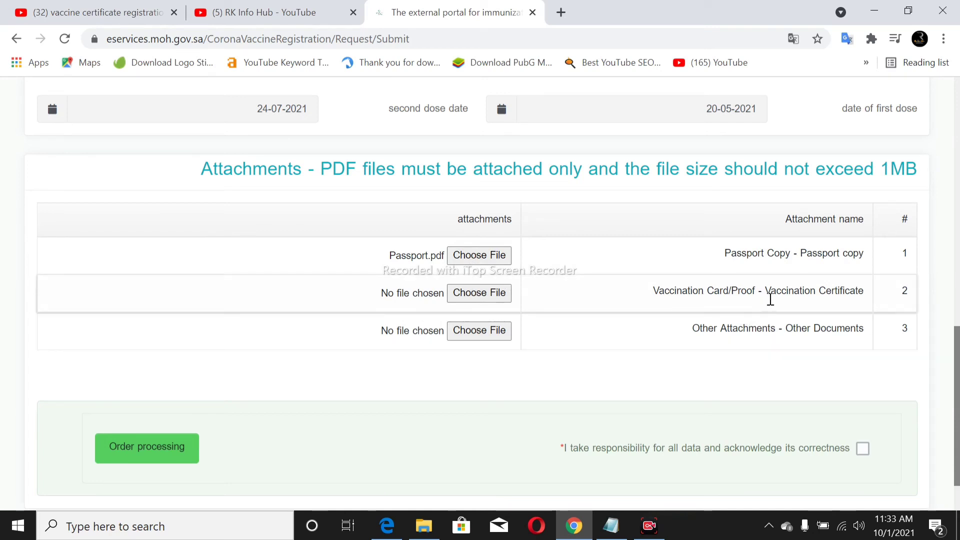
left_click(477, 295)
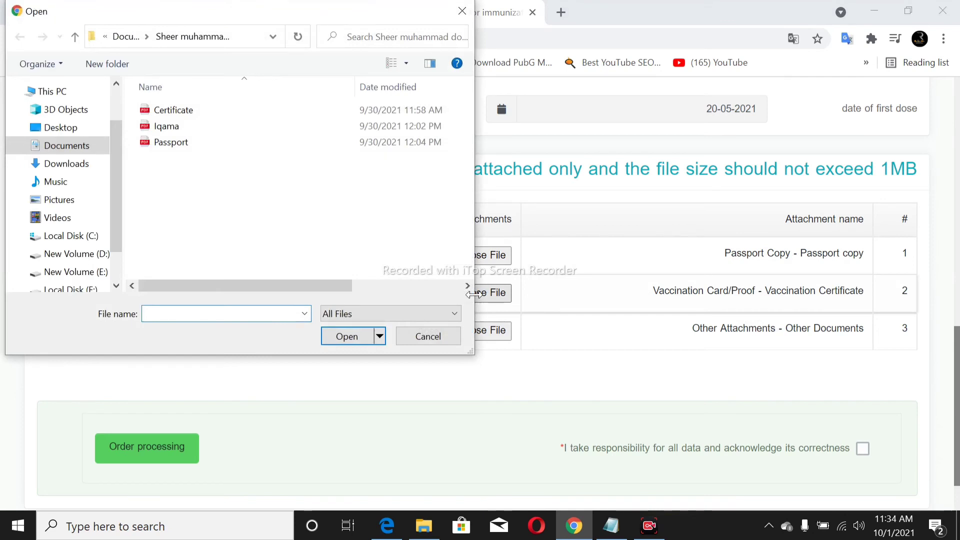
double_click(216, 112)
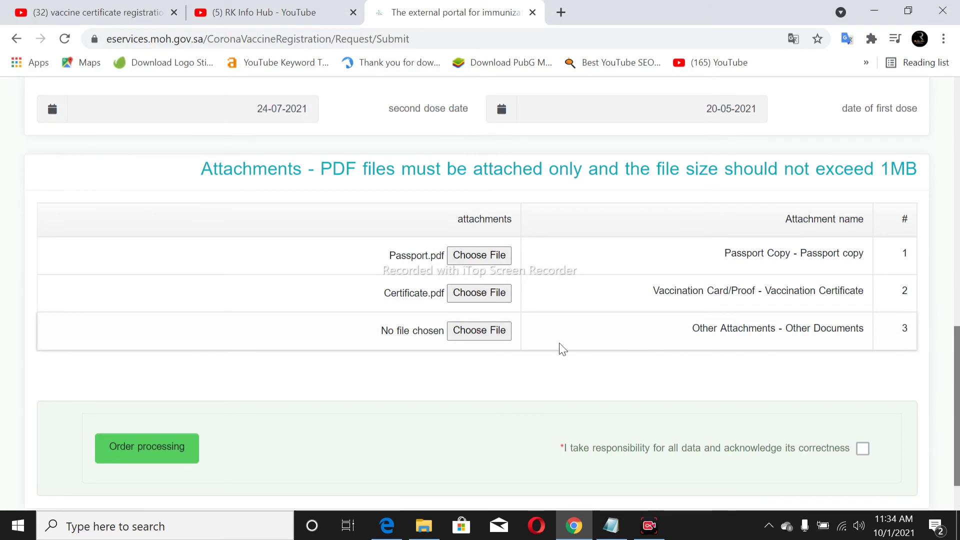
left_click(470, 336)
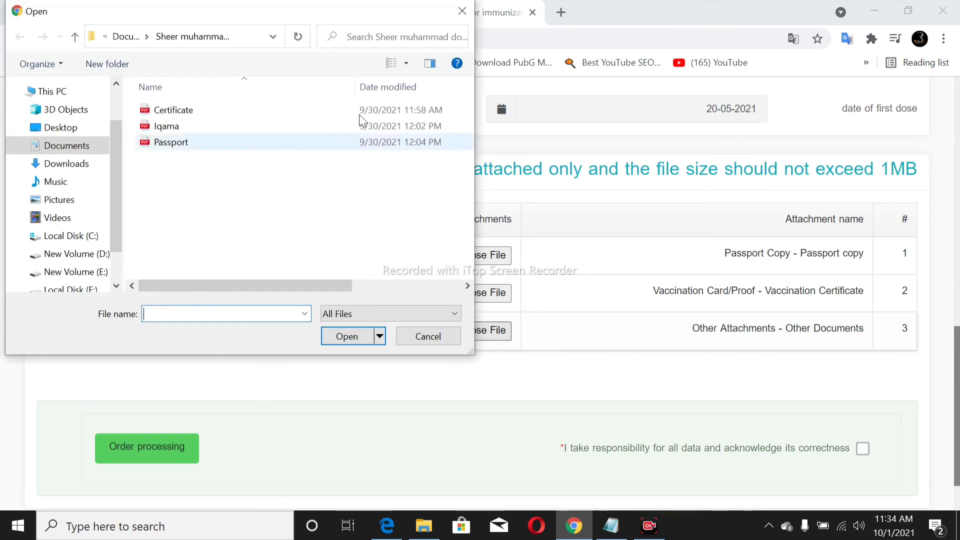
double_click(241, 125)
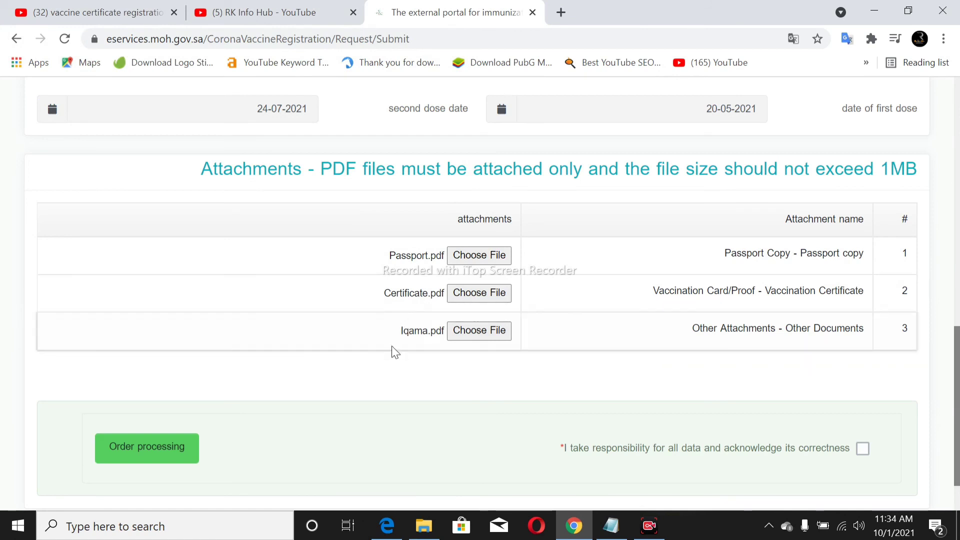
scroll(289, 391, "down", 2)
Step: Accept responsibility for the data's correctness and submit the vaccine-approval application
left_click(863, 380)
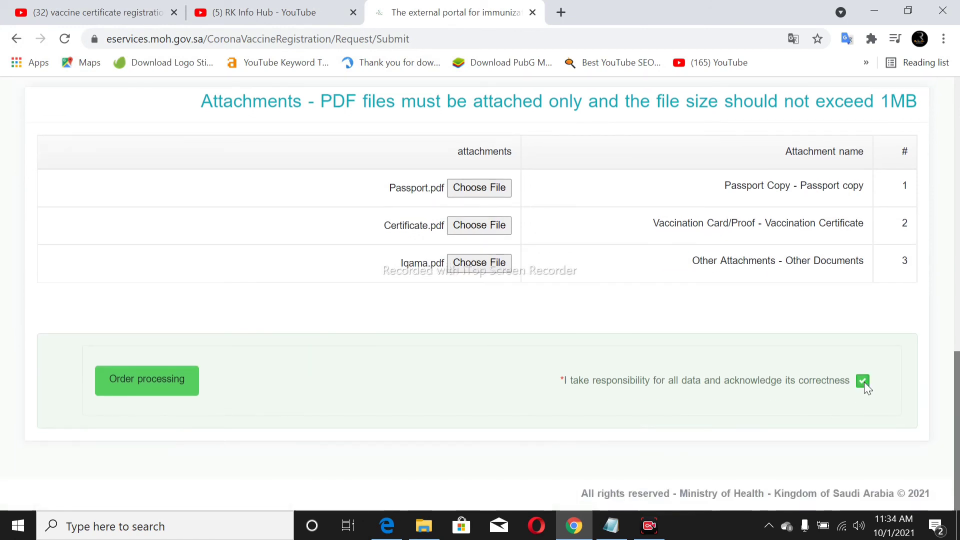
left_click(150, 394)
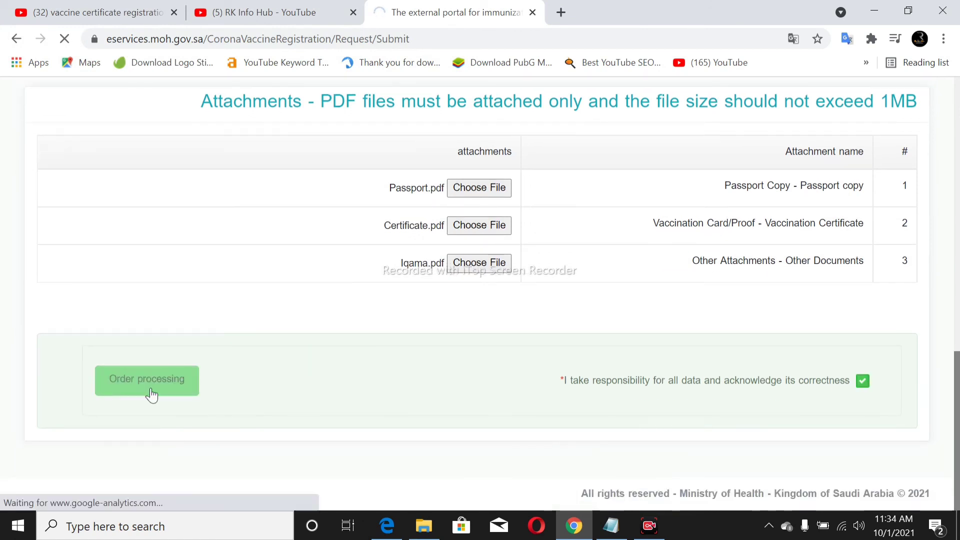